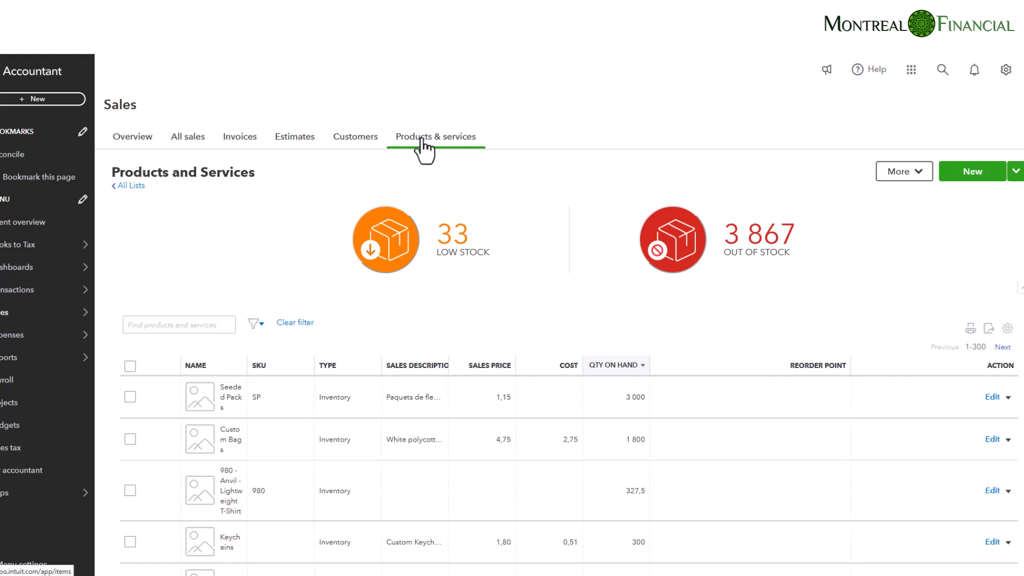
{"action": "mouse_move", "coordinate": [46, 319]}
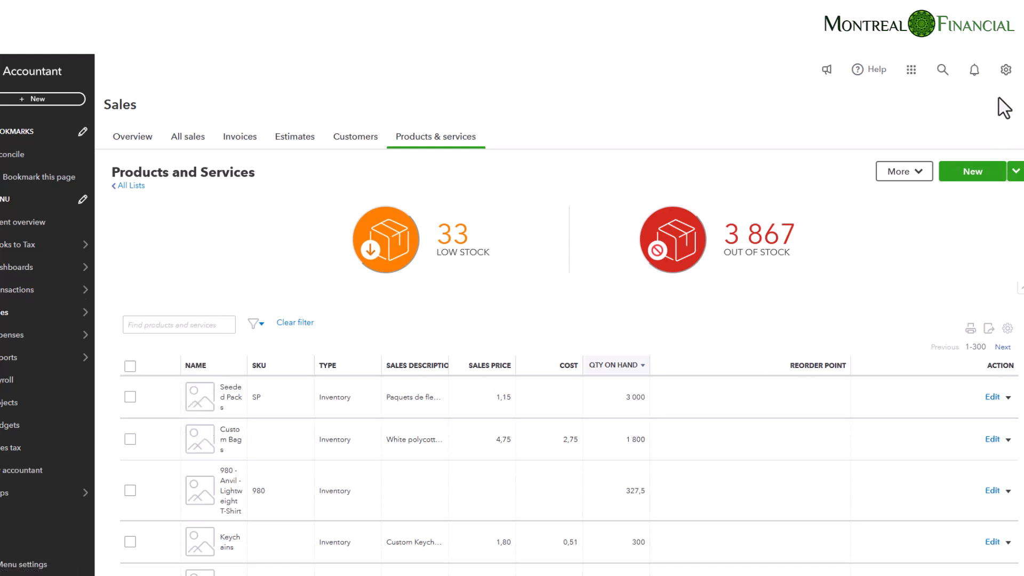
{"action": "left_click", "coordinate": [1005, 70]}
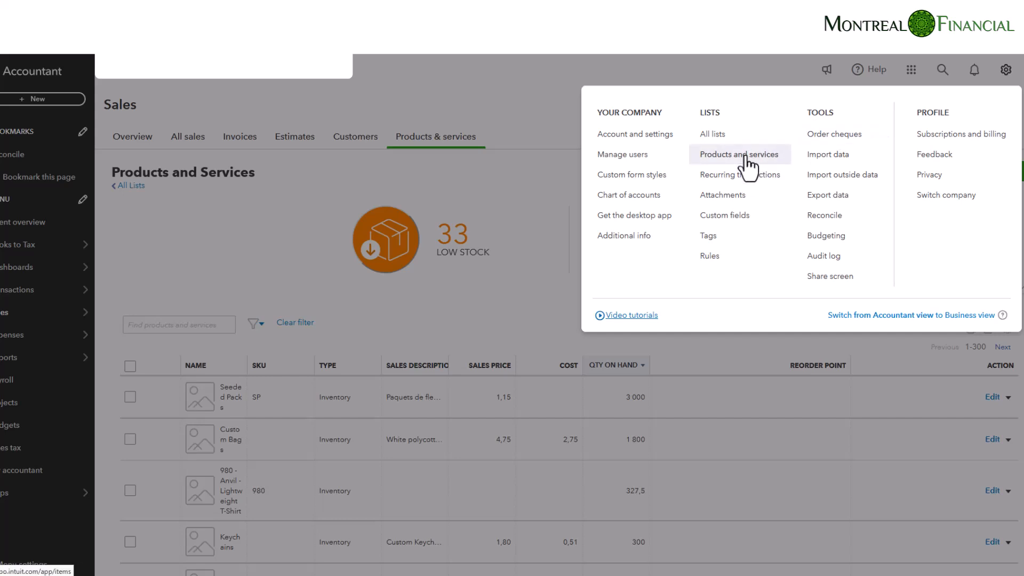
{"action": "left_click", "coordinate": [510, 100]}
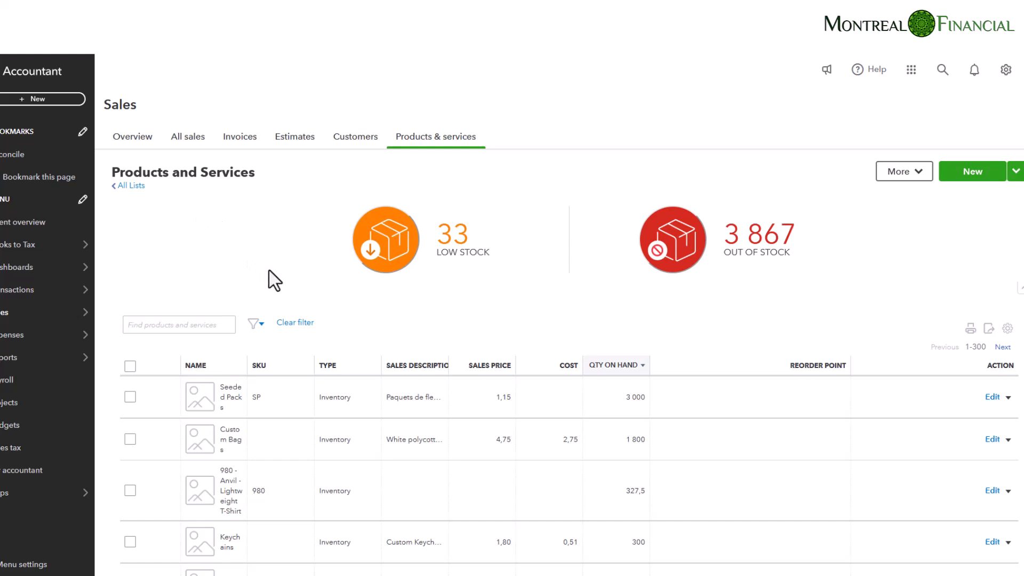
{"action": "scroll", "coordinate": [270, 271], "scroll_direction": "down", "scroll_amount": 2}
{"action": "scroll", "coordinate": [271, 262], "scroll_direction": "up", "scroll_amount": 2}
Step: Examine the product list filter's options for status, type and stock status
{"action": "left_click", "coordinate": [259, 328]}
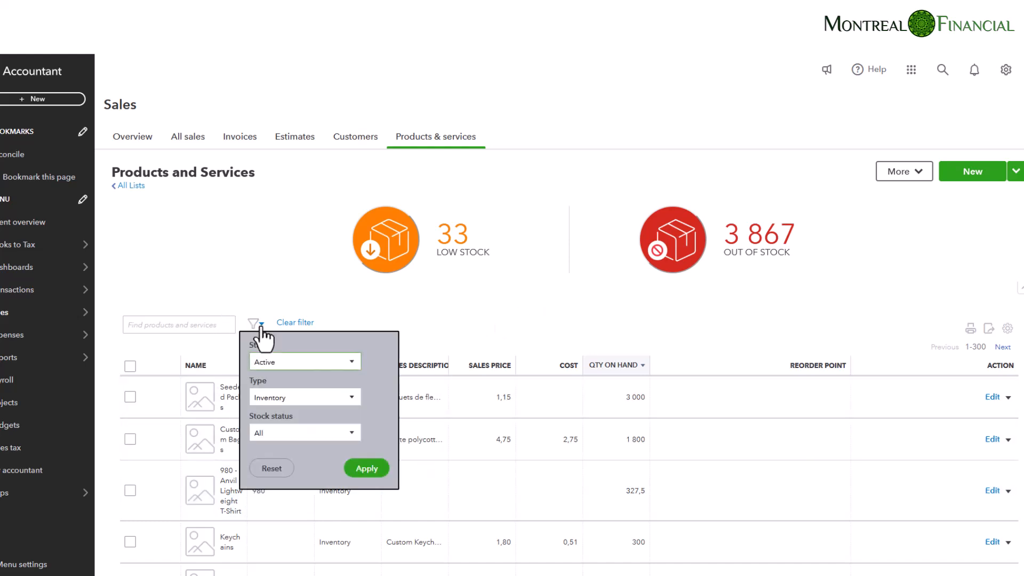
{"action": "left_click", "coordinate": [290, 363]}
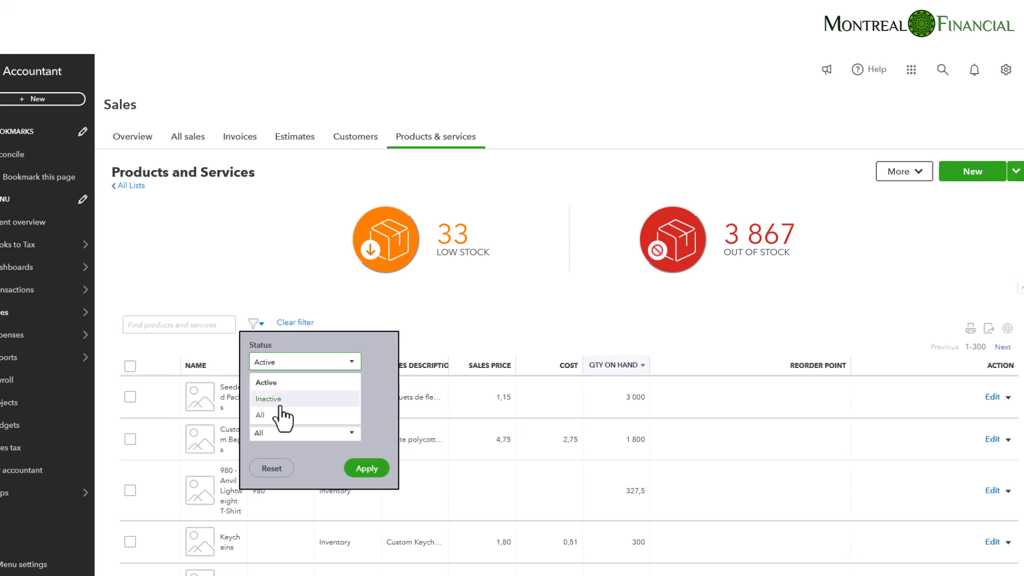
{"action": "left_click", "coordinate": [302, 362]}
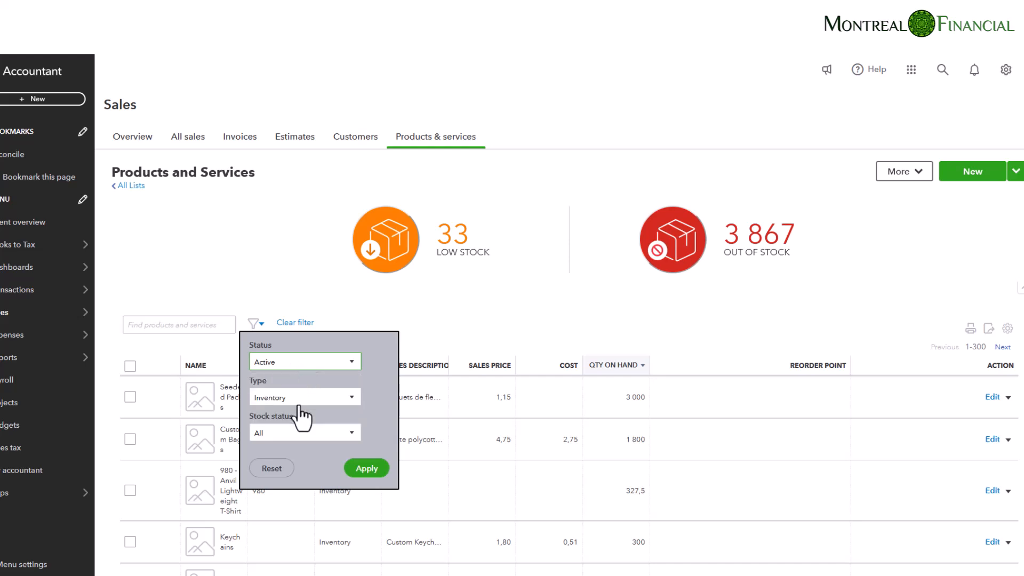
{"action": "left_click", "coordinate": [318, 401]}
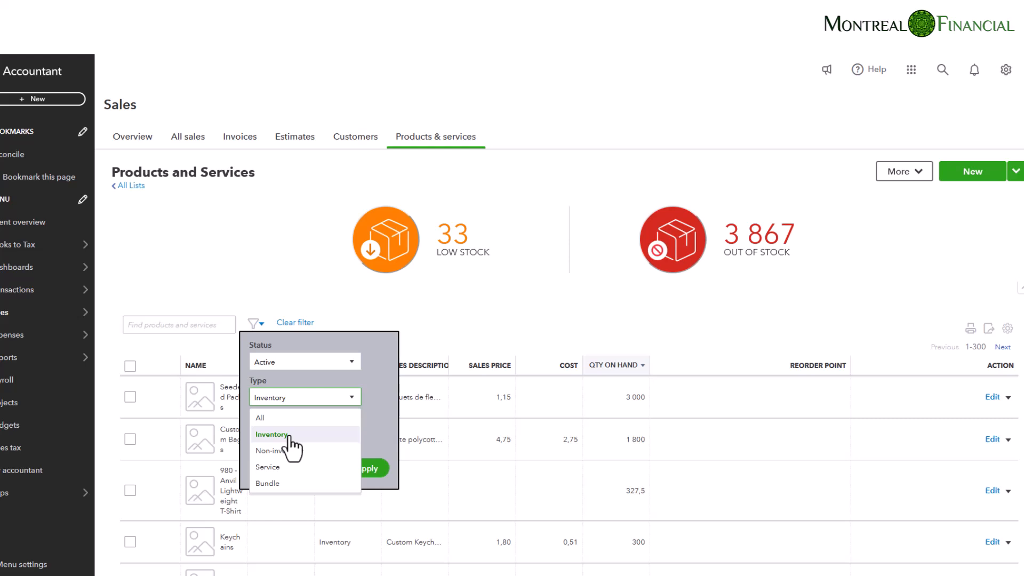
{"action": "left_click", "coordinate": [287, 435]}
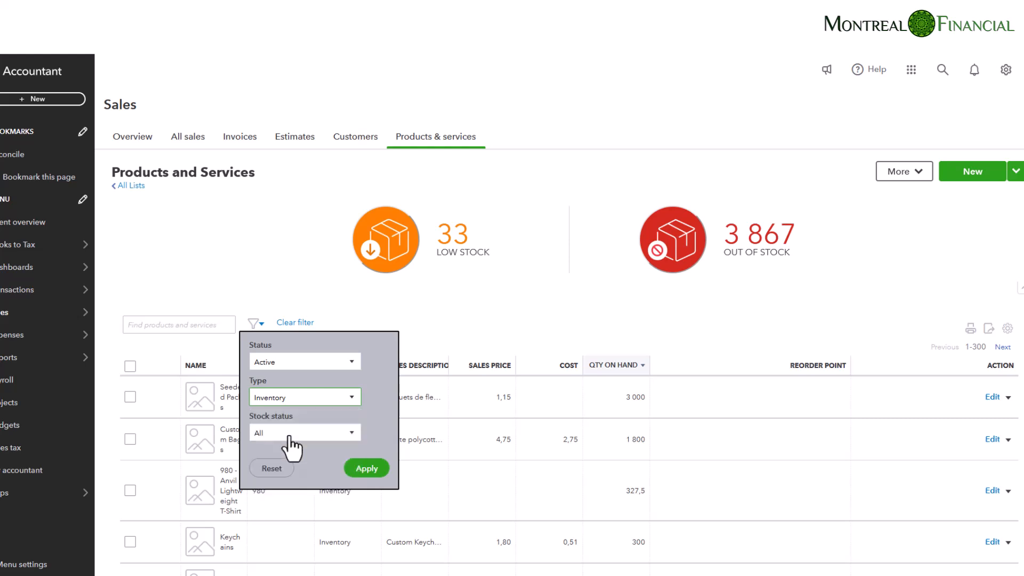
{"action": "left_click", "coordinate": [279, 437]}
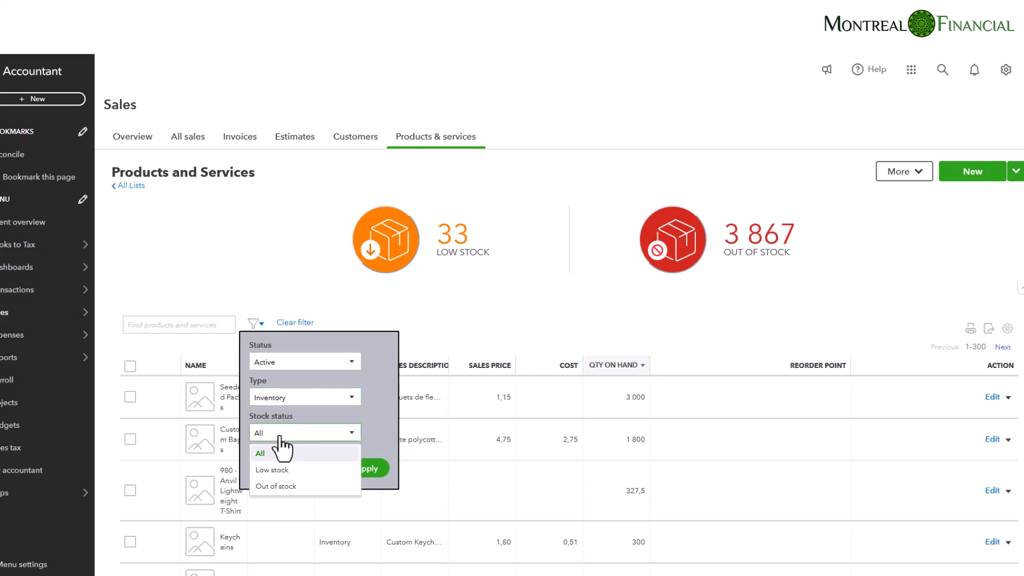
{"action": "left_click", "coordinate": [279, 436]}
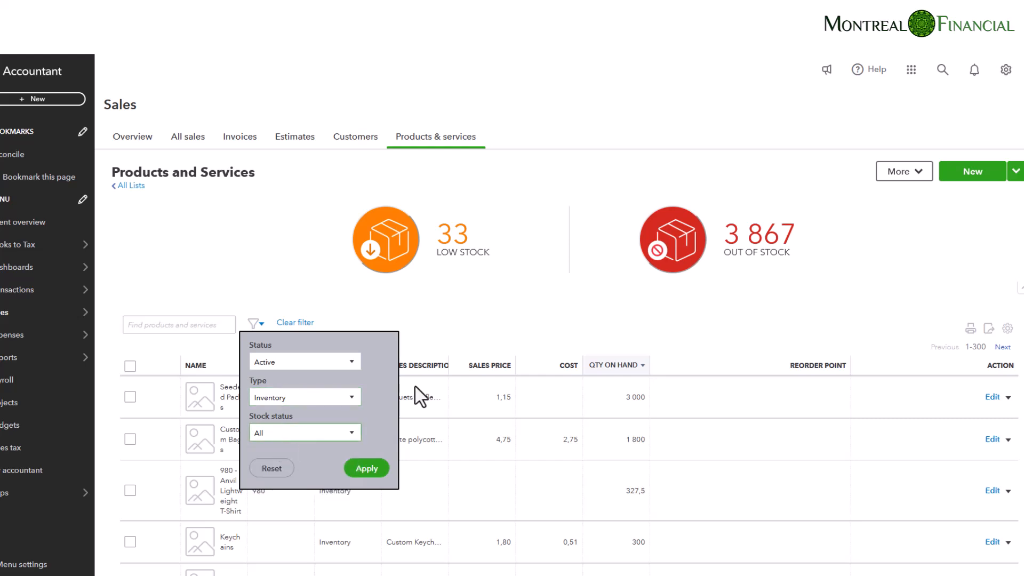
{"action": "left_click", "coordinate": [453, 314]}
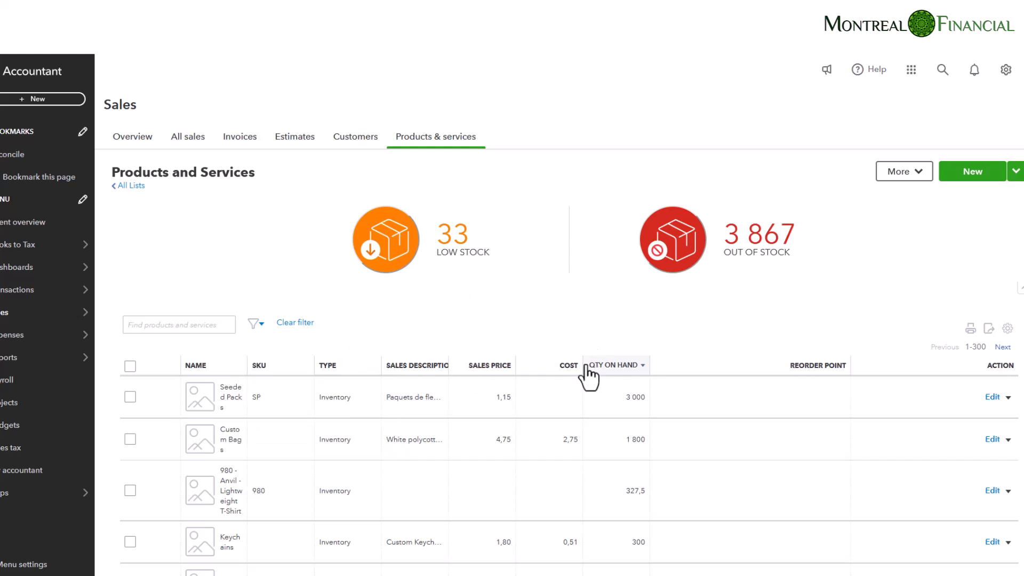
Step: Select the products Seeded Packs, Custom Bags, 980 - Anvil - Lightweight T-Shirt, T-shirt, CU9408 and Phone Loop
{"action": "scroll", "coordinate": [590, 376], "scroll_direction": "down", "scroll_amount": 2}
{"action": "scroll", "coordinate": [590, 374], "scroll_direction": "up", "scroll_amount": 1}
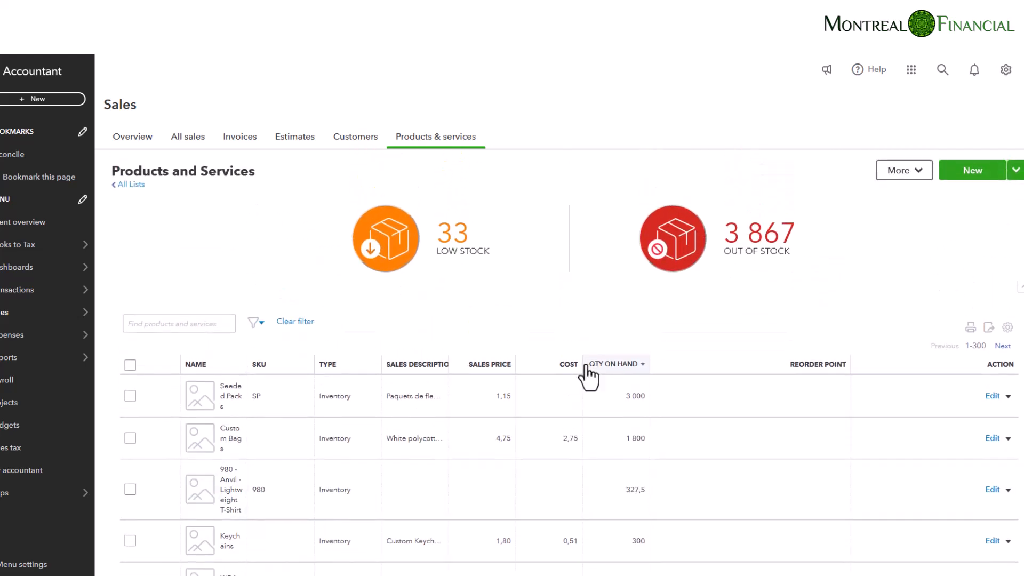
{"action": "scroll", "coordinate": [585, 373], "scroll_direction": "down", "scroll_amount": 1}
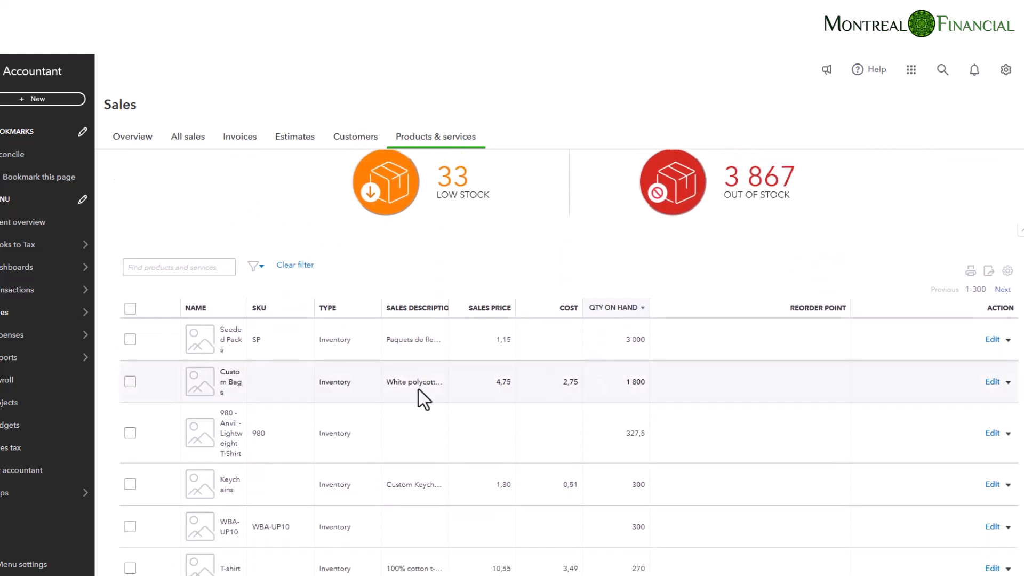
{"action": "left_click", "coordinate": [130, 340]}
{"action": "left_click", "coordinate": [130, 382]}
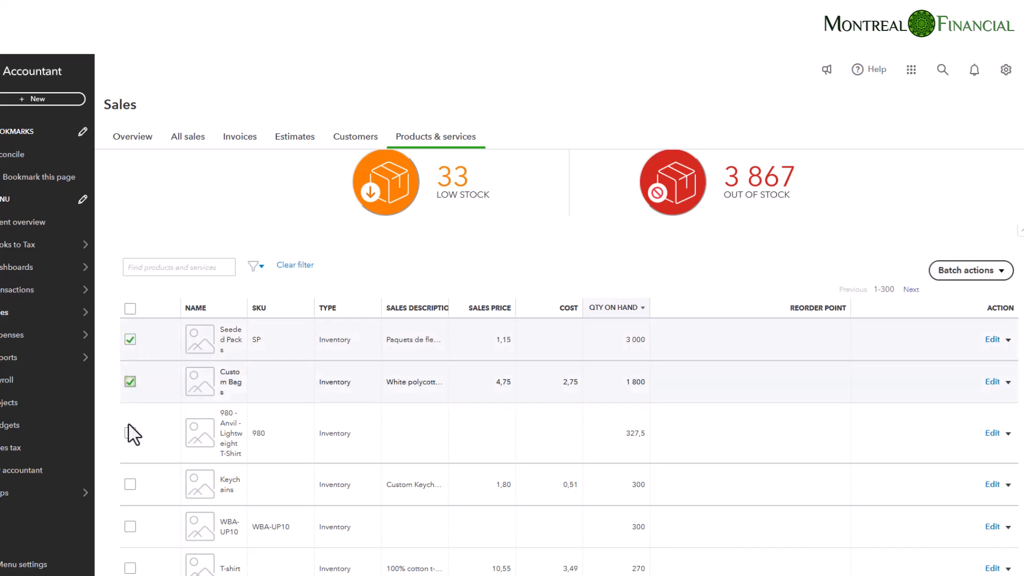
{"action": "left_click", "coordinate": [131, 432]}
{"action": "scroll", "coordinate": [204, 497], "scroll_direction": "down", "scroll_amount": 3}
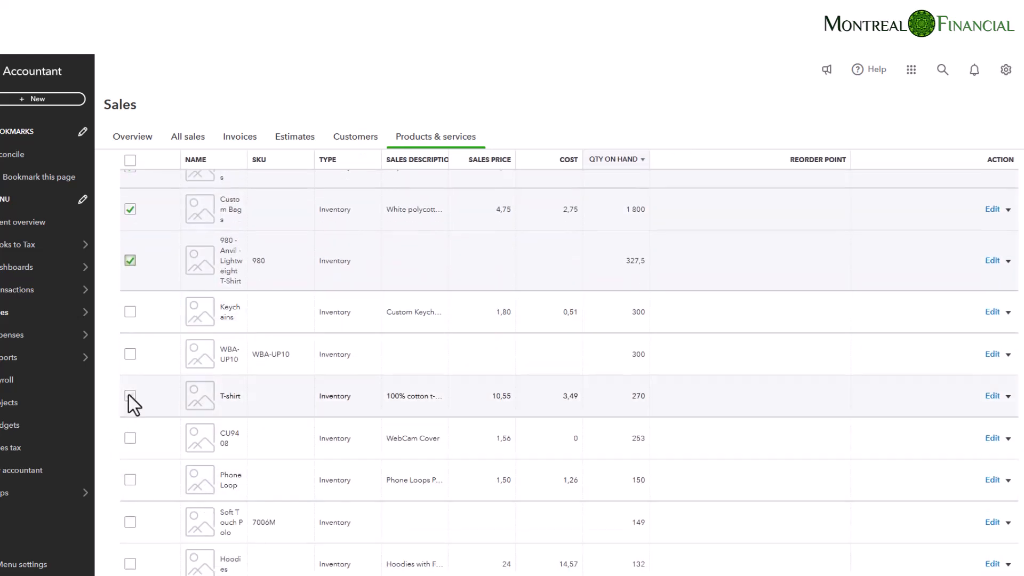
{"action": "left_click", "coordinate": [130, 396]}
{"action": "left_click", "coordinate": [131, 438]}
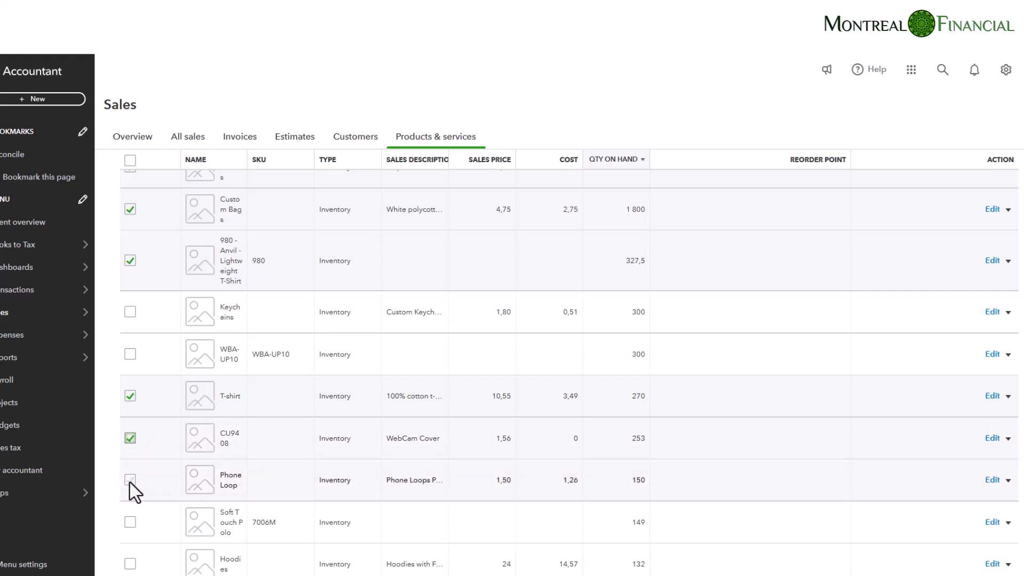
{"action": "left_click", "coordinate": [130, 480]}
Step: Start a batch quantity adjustment for the selected products
{"action": "scroll", "coordinate": [384, 485], "scroll_direction": "up", "scroll_amount": 2}
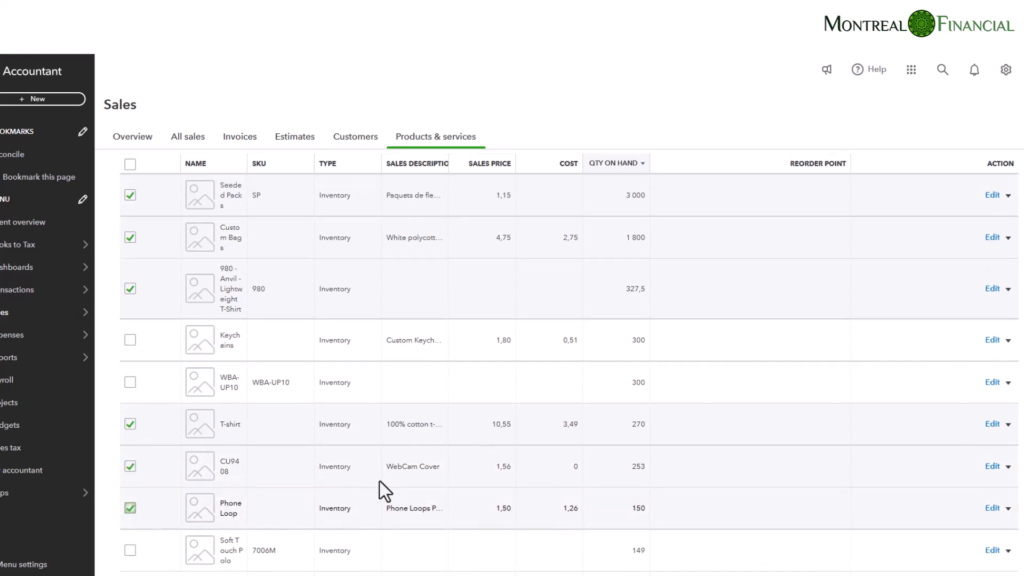
{"action": "scroll", "coordinate": [379, 487], "scroll_direction": "down", "scroll_amount": 2}
{"action": "scroll", "coordinate": [380, 485], "scroll_direction": "up", "scroll_amount": 1}
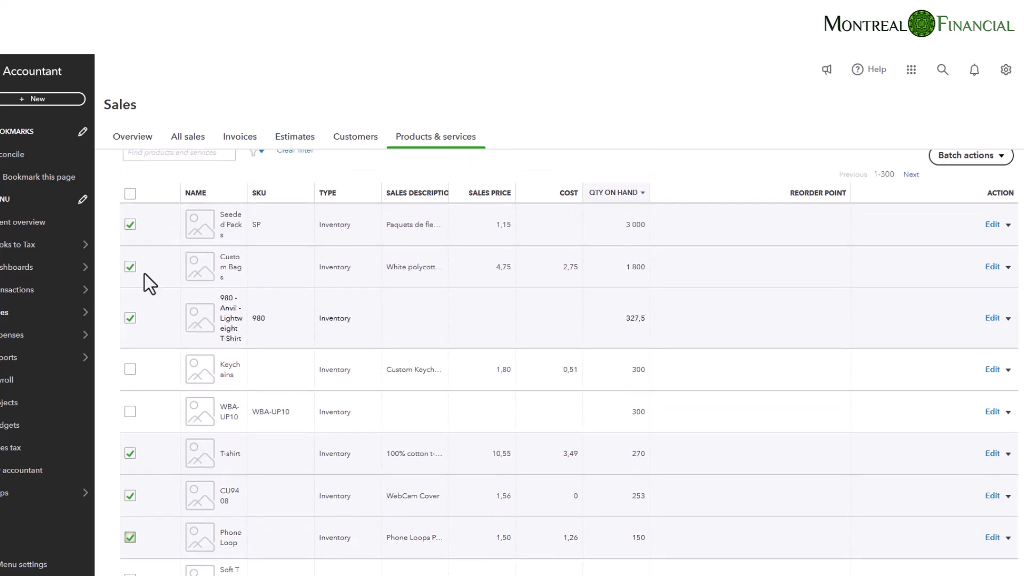
{"action": "scroll", "coordinate": [654, 389], "scroll_direction": "up", "scroll_amount": 3}
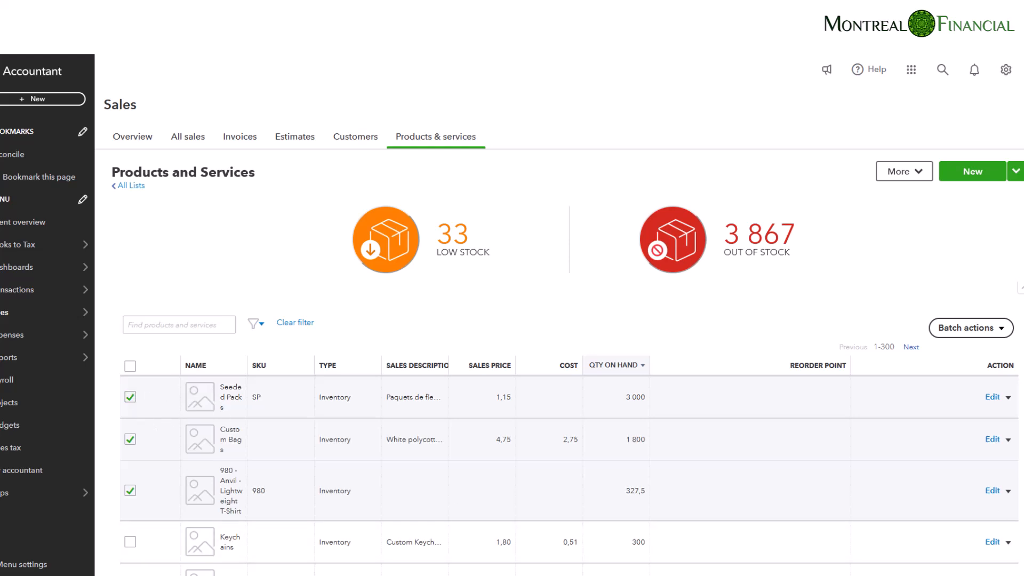
{"action": "left_click", "coordinate": [992, 331]}
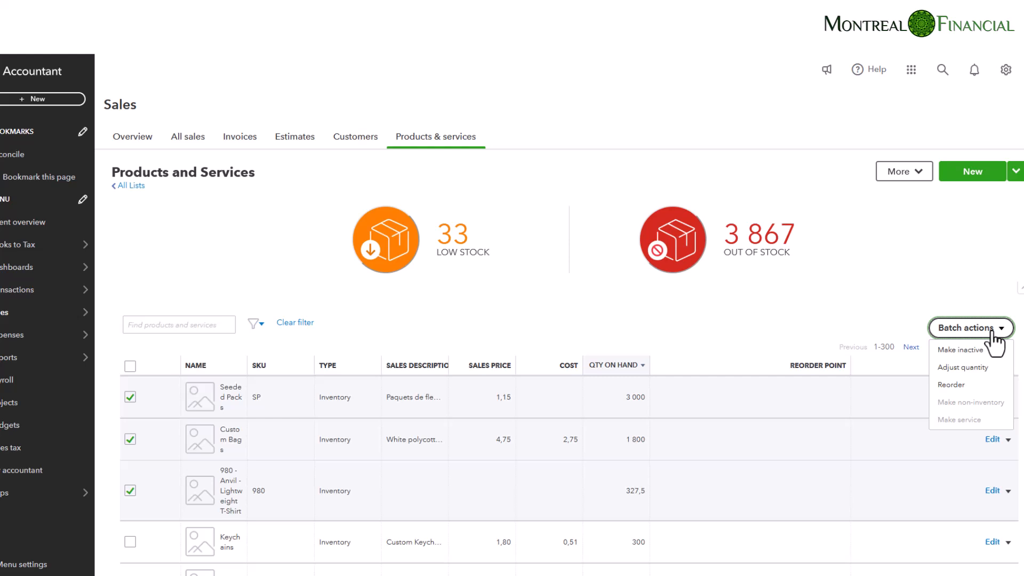
{"action": "left_click", "coordinate": [966, 375]}
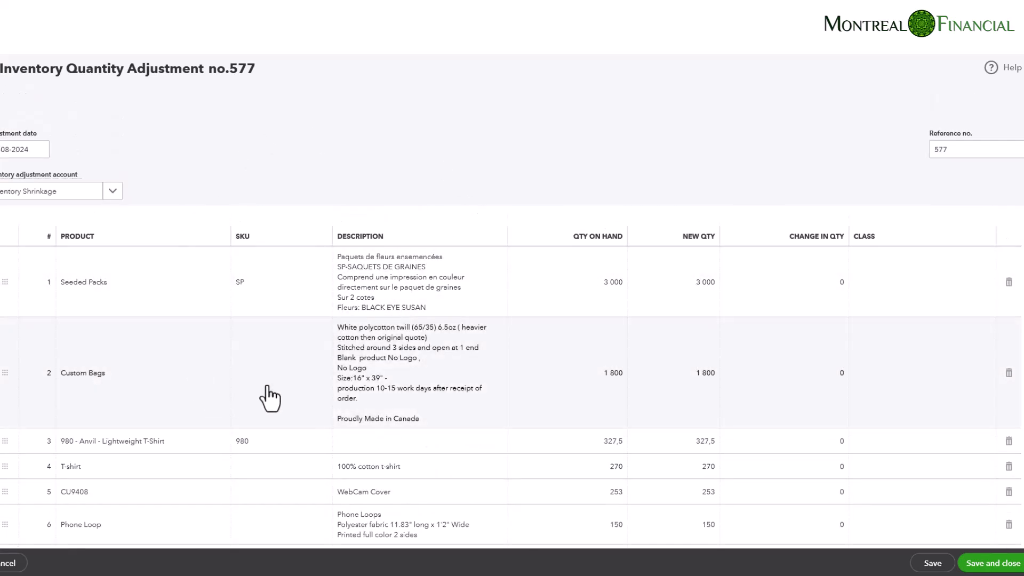
Step: Set the new quantity of Seeded Packs to 100 in the inventory adjustment
{"action": "scroll", "coordinate": [635, 366], "scroll_direction": "down", "scroll_amount": 2}
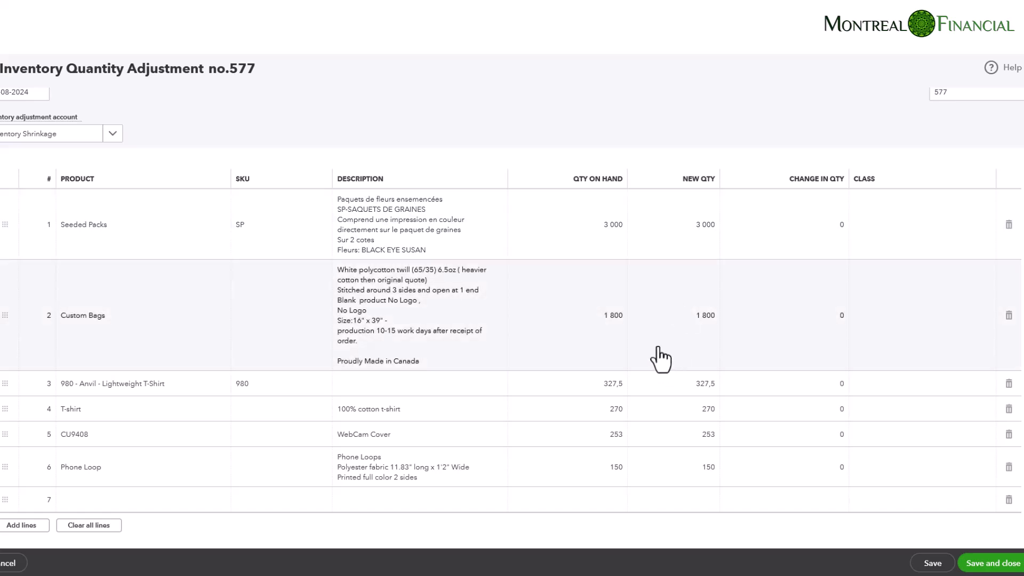
{"action": "scroll", "coordinate": [660, 418], "scroll_direction": "up", "scroll_amount": 2}
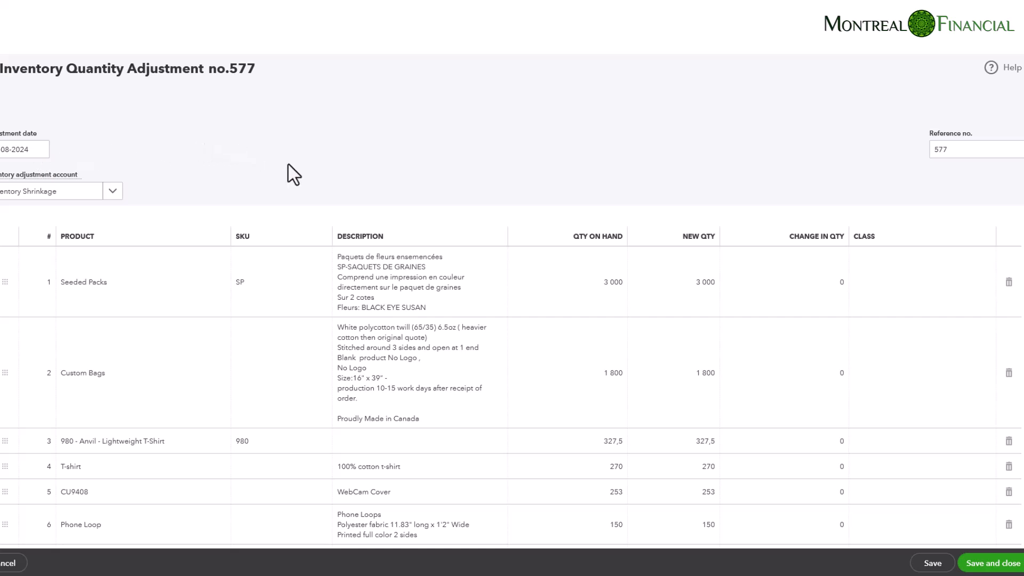
{"action": "scroll", "coordinate": [300, 168], "scroll_direction": "down", "scroll_amount": 1}
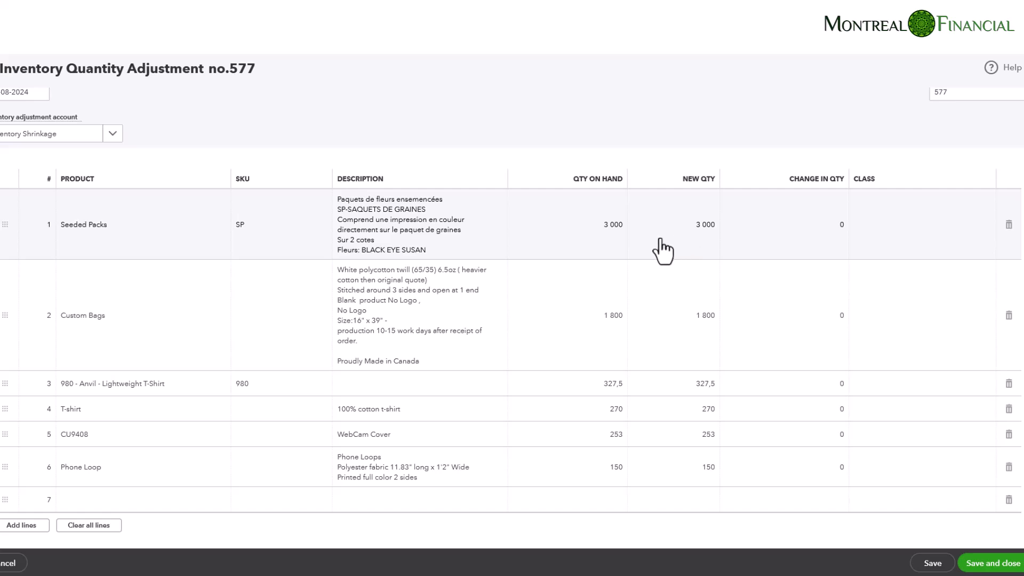
{"action": "left_click", "coordinate": [696, 244]}
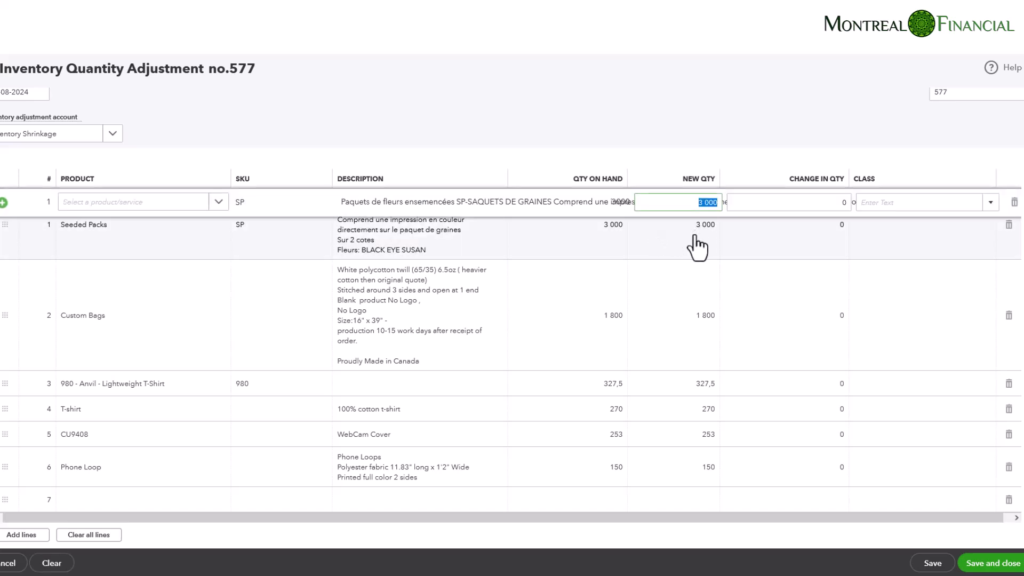
{"action": "type", "text": "100"}
{"action": "left_click", "coordinate": [685, 240]}
Step: Set the new quantity to 0 for Seeded Packs, Custom Bags and 980 - Anvil - Lightweight T-Shirt
{"action": "left_click", "coordinate": [697, 237]}
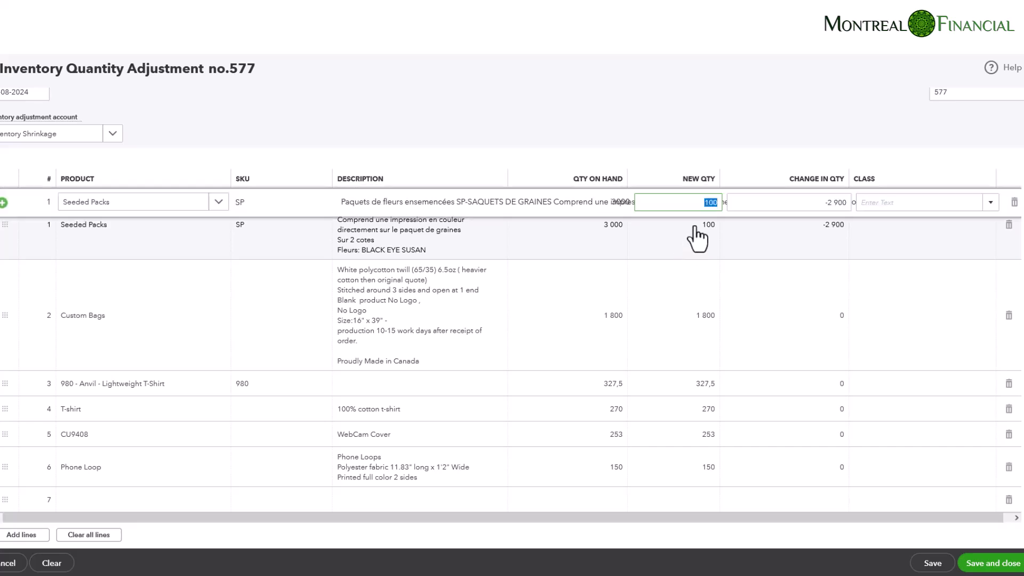
{"action": "type", "text": "0"}
{"action": "left_click", "coordinate": [694, 318]}
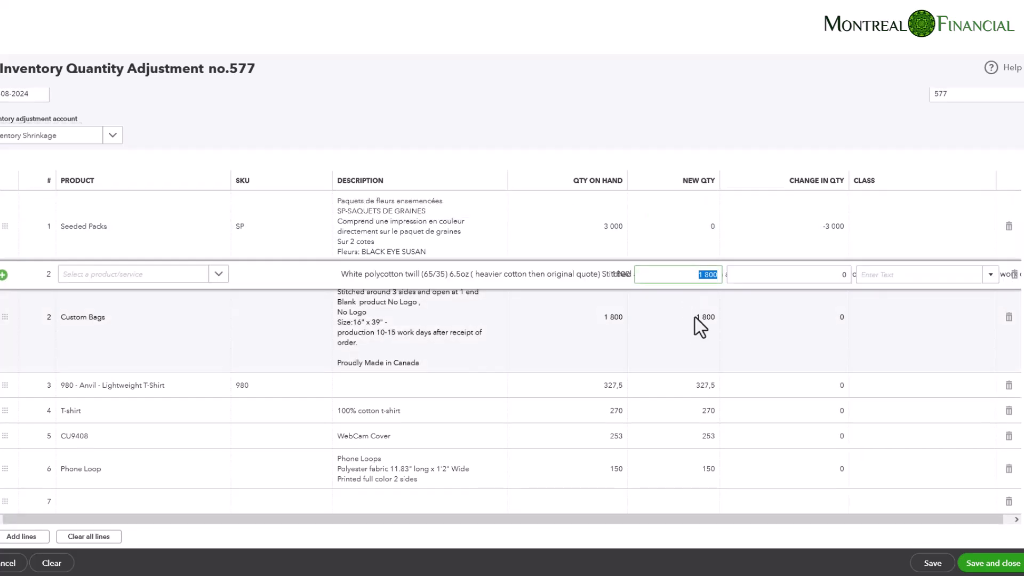
{"action": "type", "text": "0"}
{"action": "left_click", "coordinate": [702, 354]}
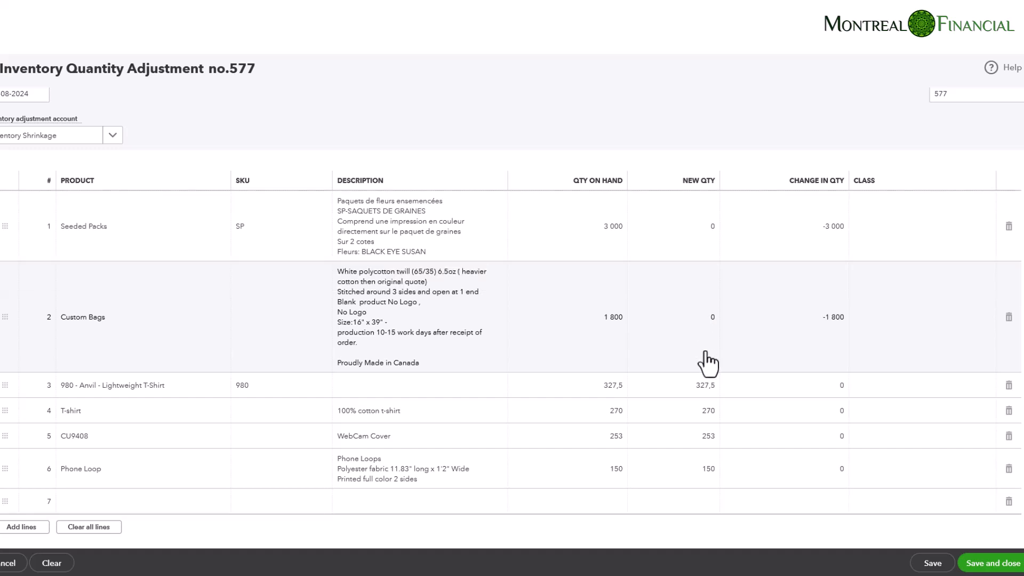
{"action": "left_click", "coordinate": [703, 385]}
{"action": "type", "text": "0"}
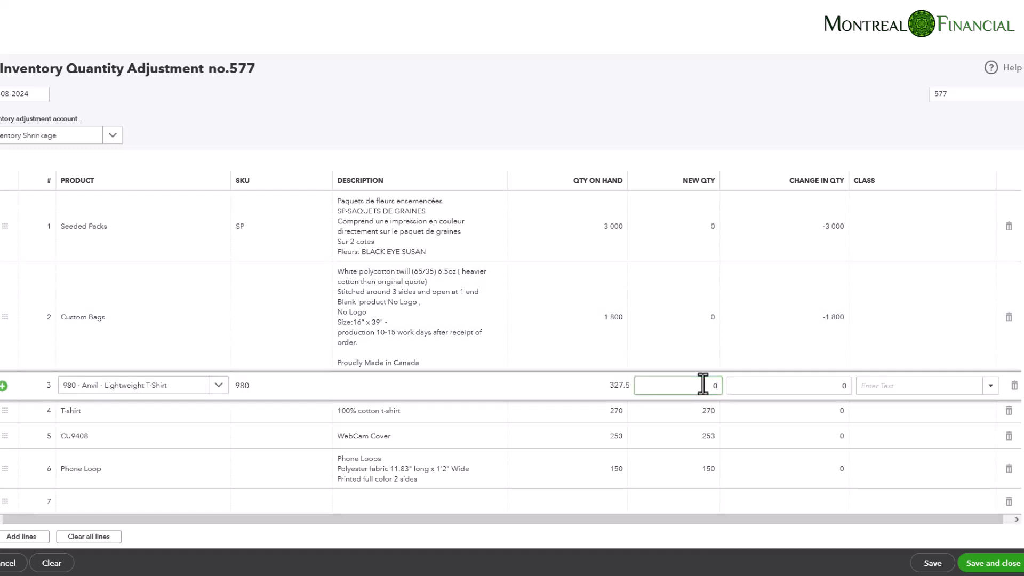
Step: Set the new quantity to 0 for T-shirt, CU9408 and Phone Loop
{"action": "left_click", "coordinate": [691, 411]}
{"action": "type", "text": "0"}
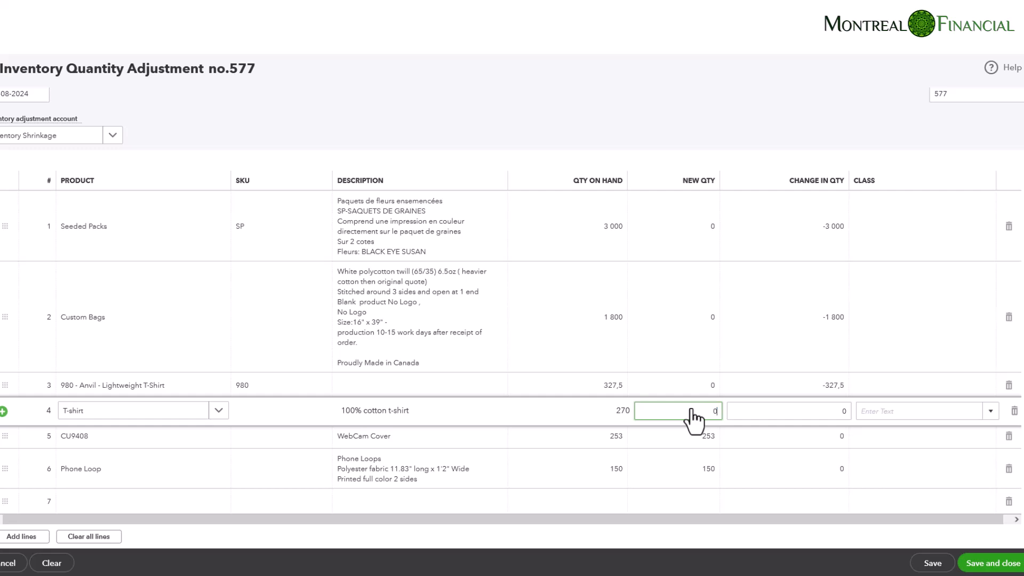
{"action": "left_click", "coordinate": [711, 440]}
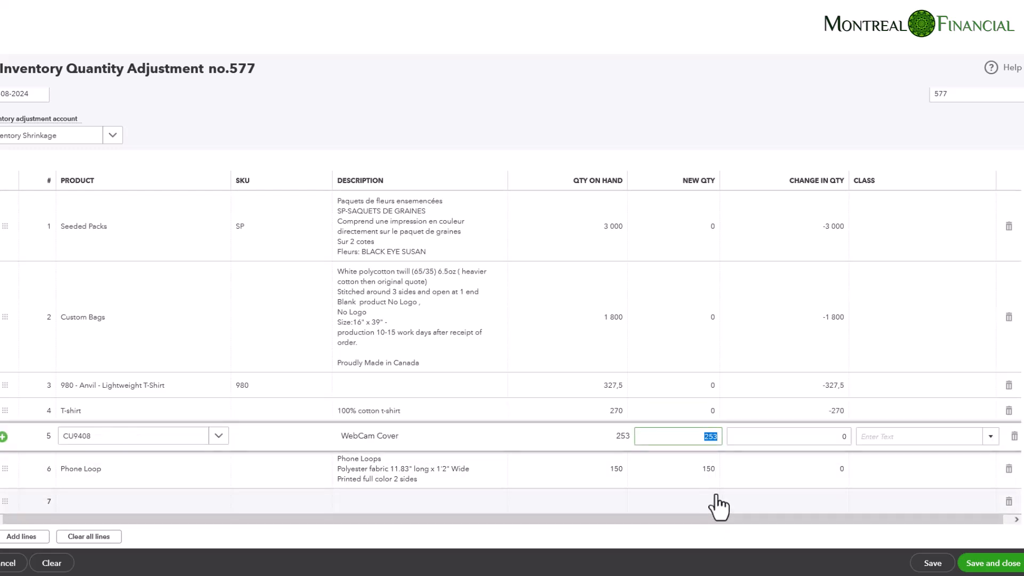
{"action": "type", "text": "0"}
{"action": "left_click", "coordinate": [716, 471]}
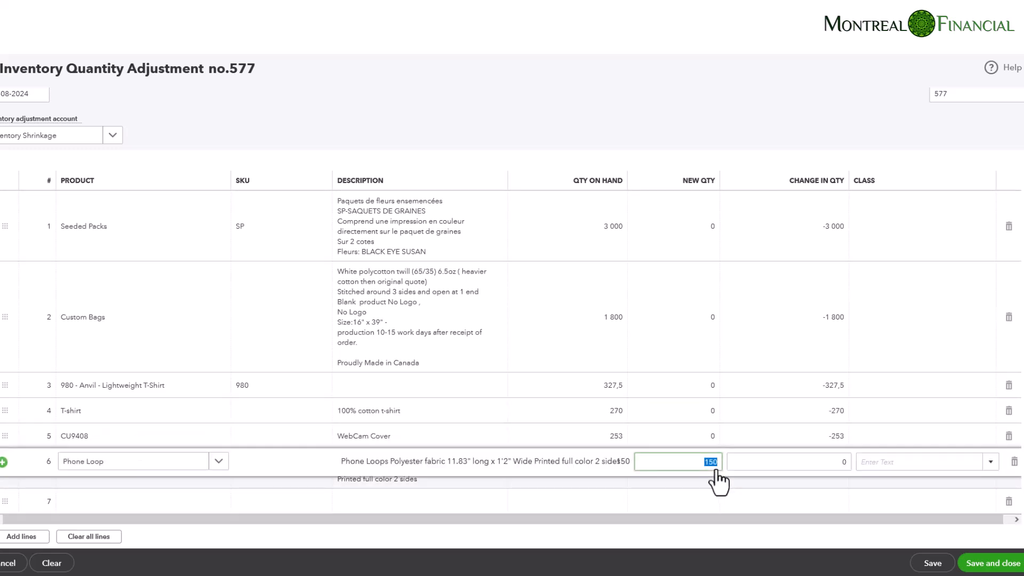
{"action": "type", "text": "0"}
Step: Save and close the inventory quantity adjustment, returning to the product list
{"action": "left_click", "coordinate": [664, 239]}
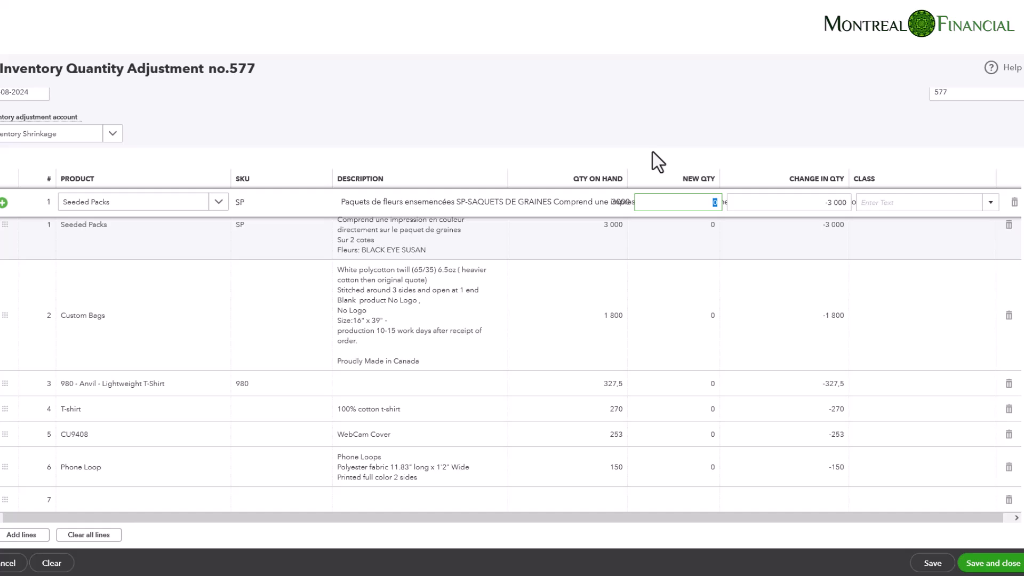
{"action": "left_click", "coordinate": [993, 563]}
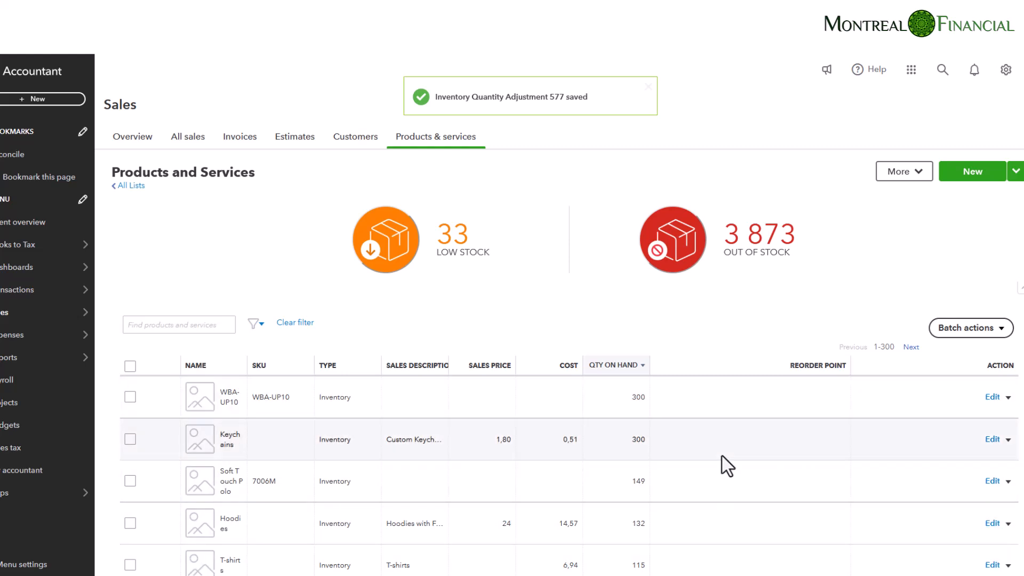
{"action": "scroll", "coordinate": [722, 456], "scroll_direction": "down", "scroll_amount": 2}
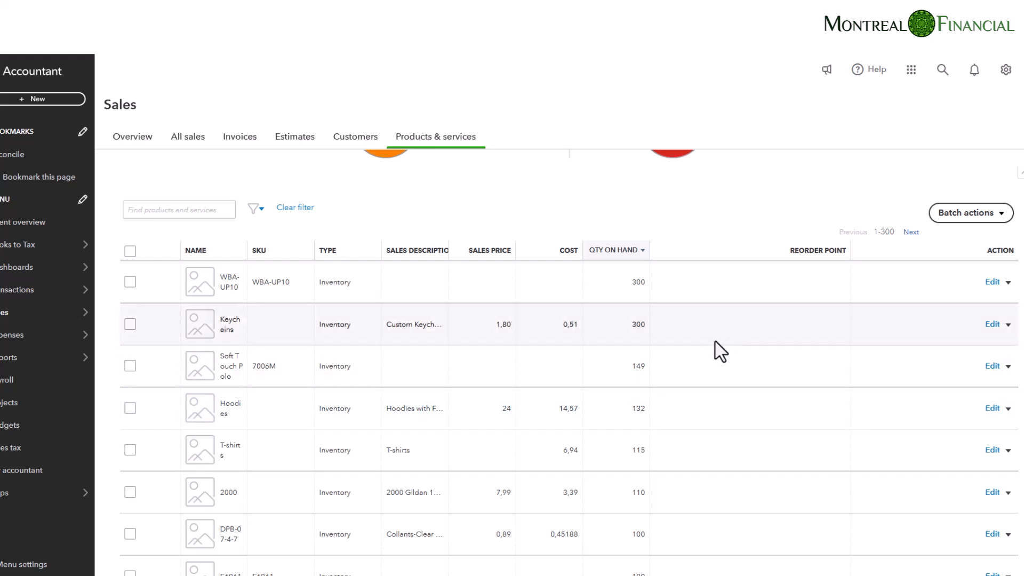
Step: Find the Inventory Valuation Summary among the standard reports by searching for "invent", and open it
{"action": "scroll", "coordinate": [784, 414], "scroll_direction": "up", "scroll_amount": 3}
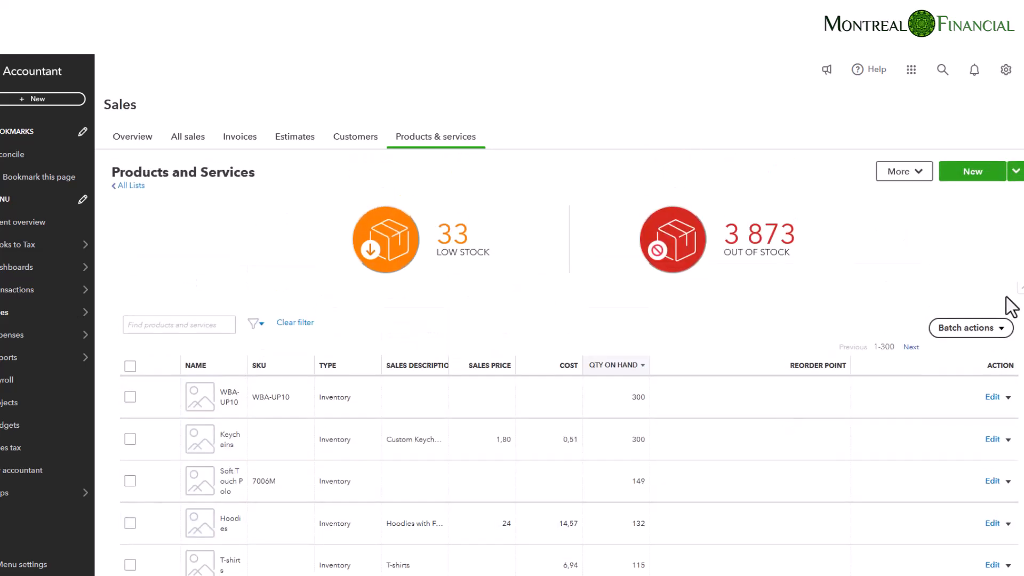
{"action": "left_click", "coordinate": [917, 176]}
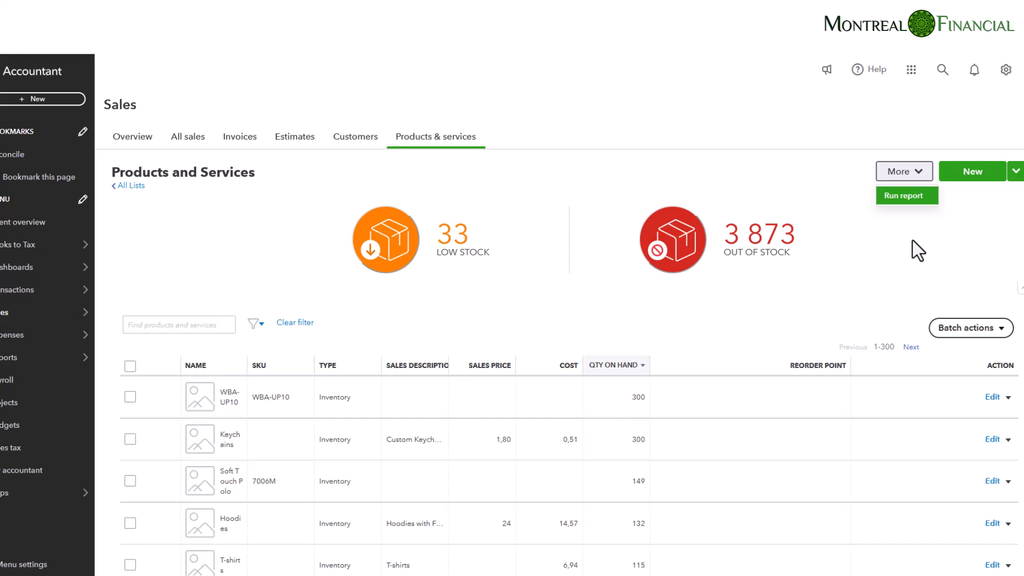
{"action": "left_click", "coordinate": [24, 362]}
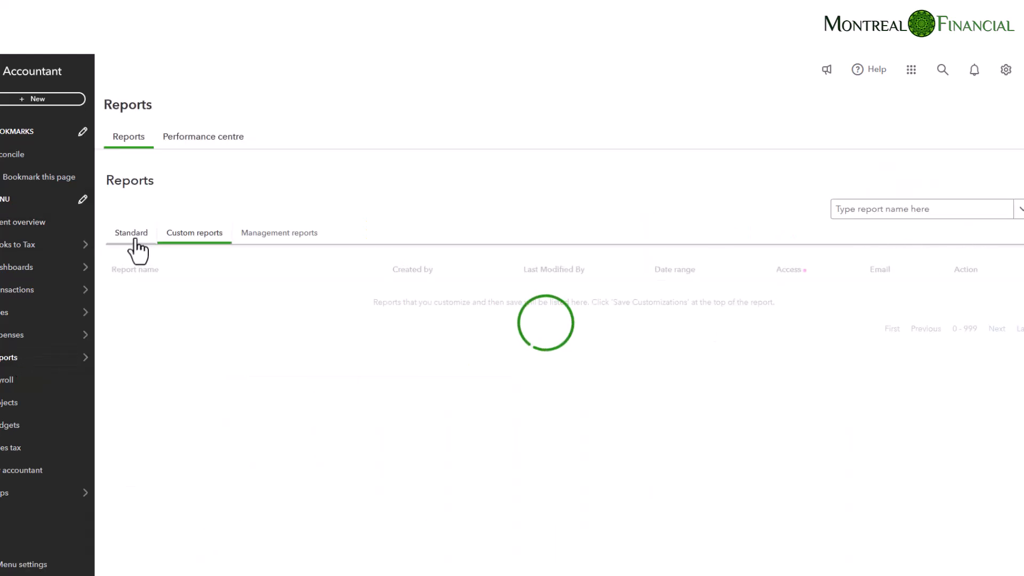
{"action": "left_click", "coordinate": [134, 240]}
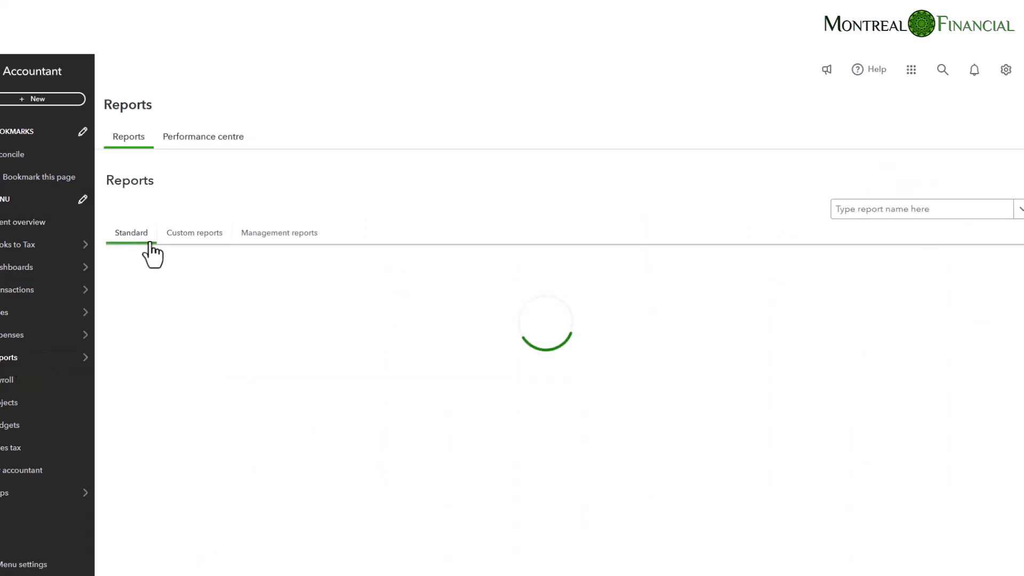
{"action": "left_click", "coordinate": [875, 209]}
{"action": "type", "text": "invent"}
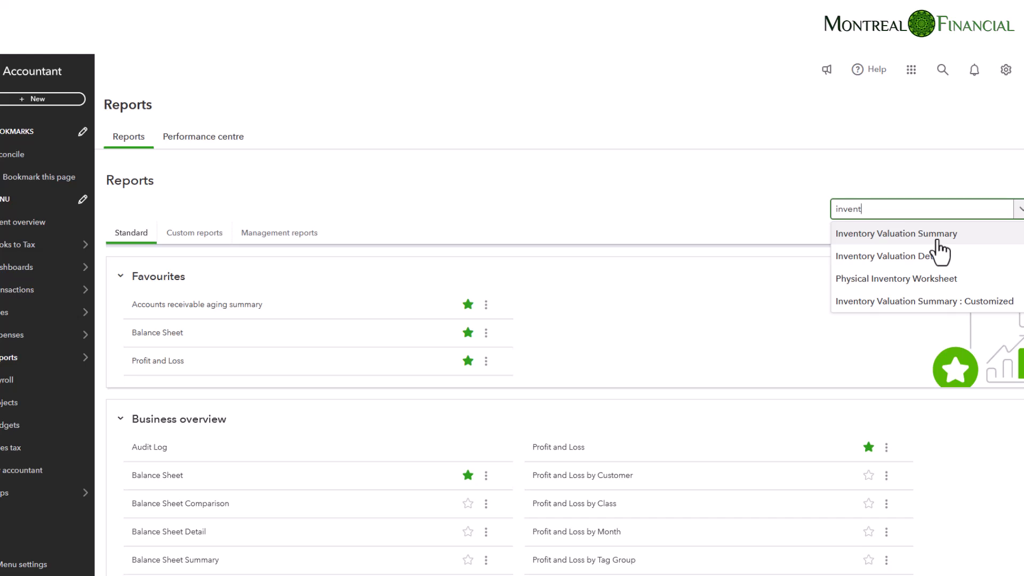
{"action": "left_click", "coordinate": [948, 305]}
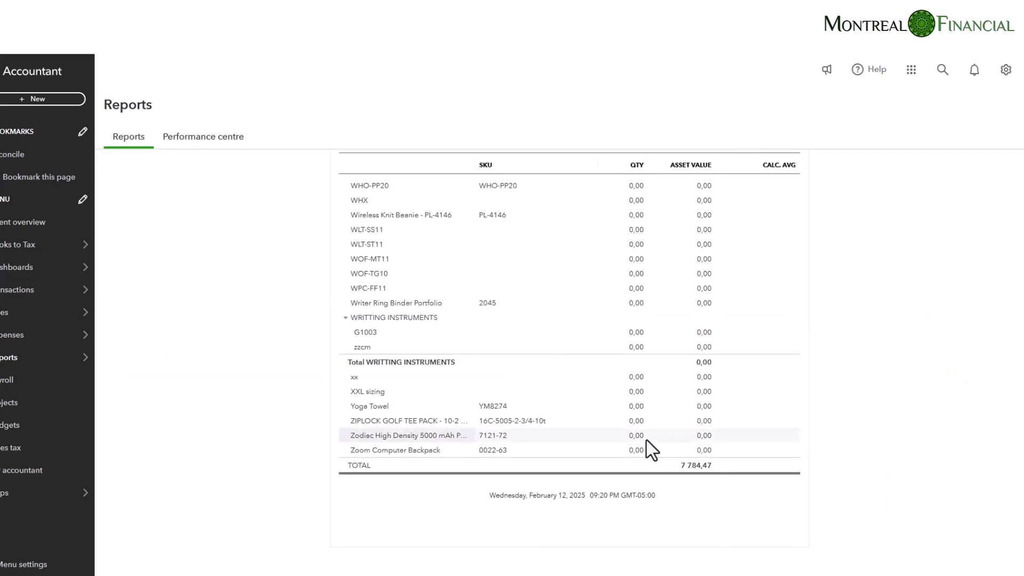
Step: Customize the Inventory Valuation Summary report to show only non-zero rows and run it again
{"action": "scroll", "coordinate": [645, 438], "scroll_direction": "up", "scroll_amount": 5}
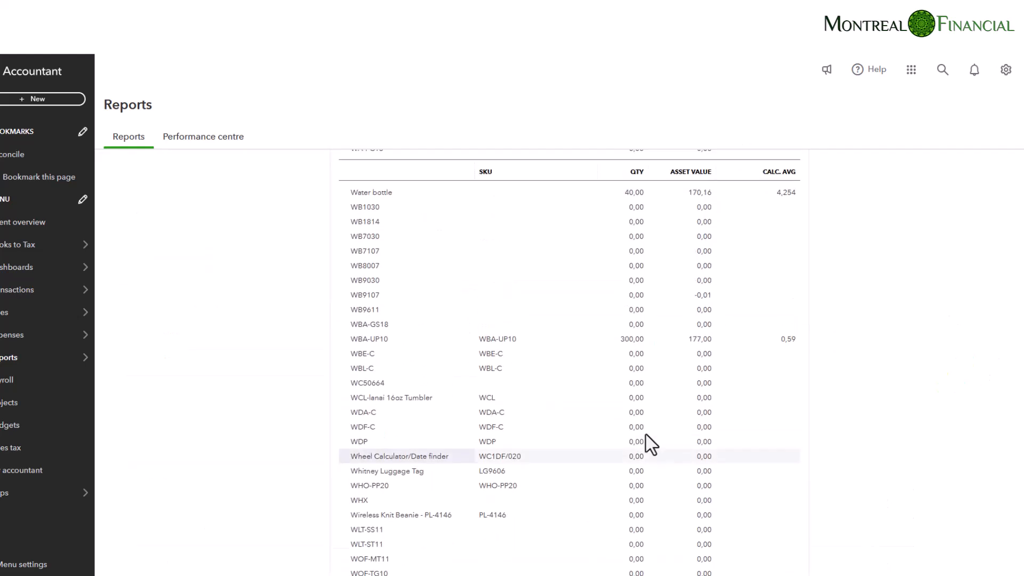
{"action": "scroll", "coordinate": [649, 442], "scroll_direction": "up", "scroll_amount": 3}
{"action": "left_click_drag", "start_coordinate": [1023, 549], "coordinate": [1018, 152]}
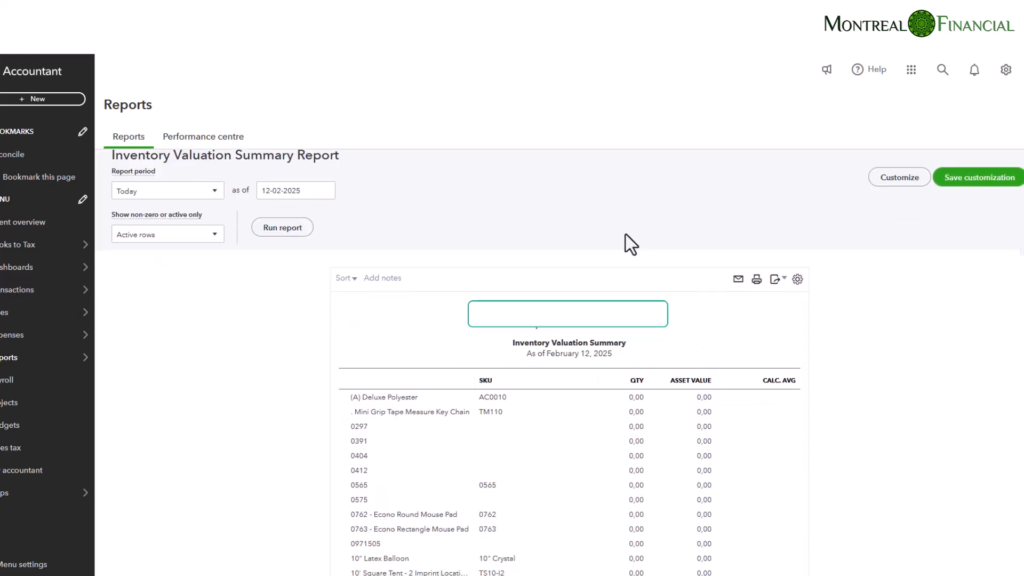
{"action": "left_click", "coordinate": [893, 211]}
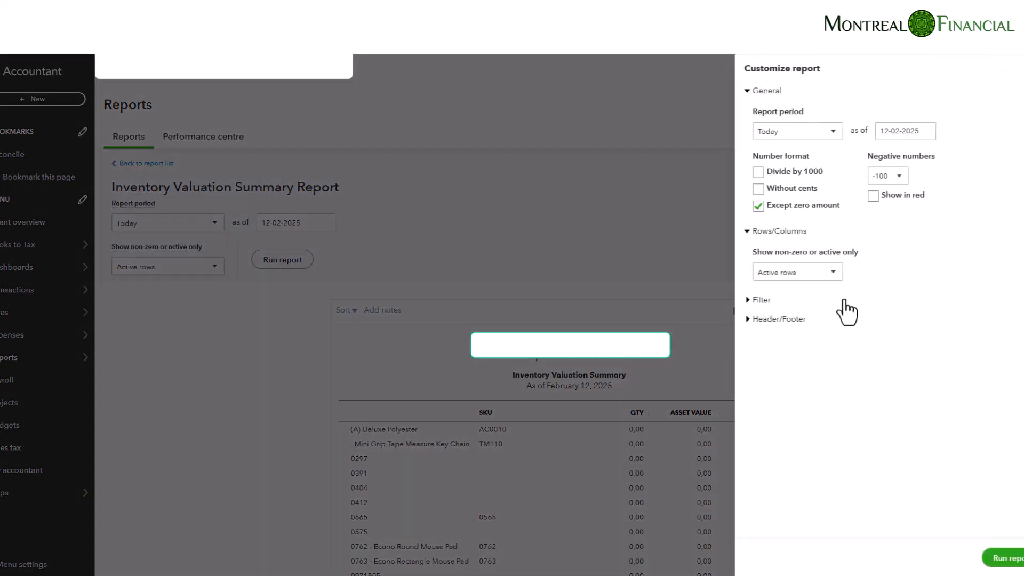
{"action": "left_click", "coordinate": [761, 302]}
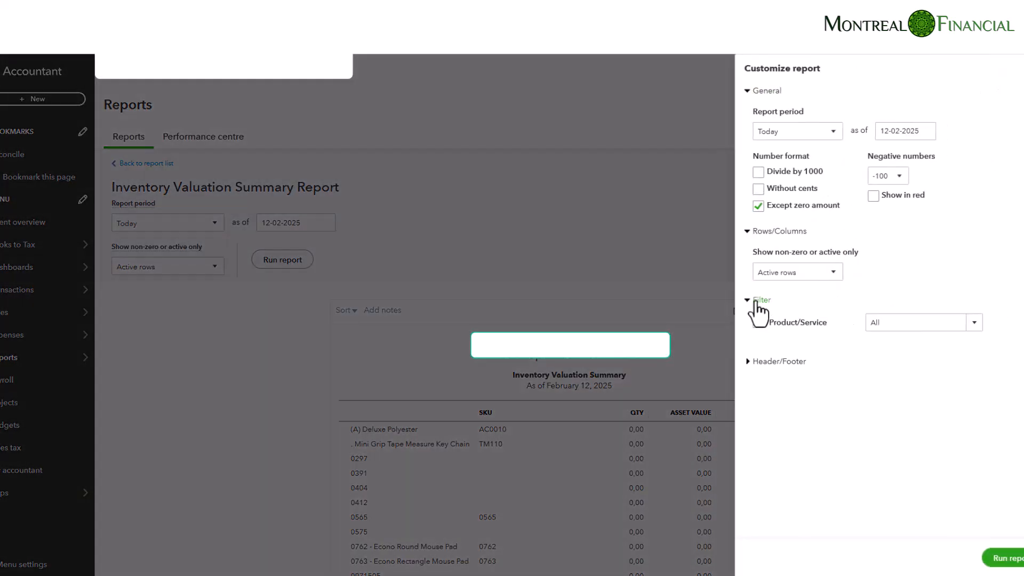
{"action": "left_click", "coordinate": [794, 272]}
{"action": "left_click", "coordinate": [795, 273]}
{"action": "left_click", "coordinate": [796, 275]}
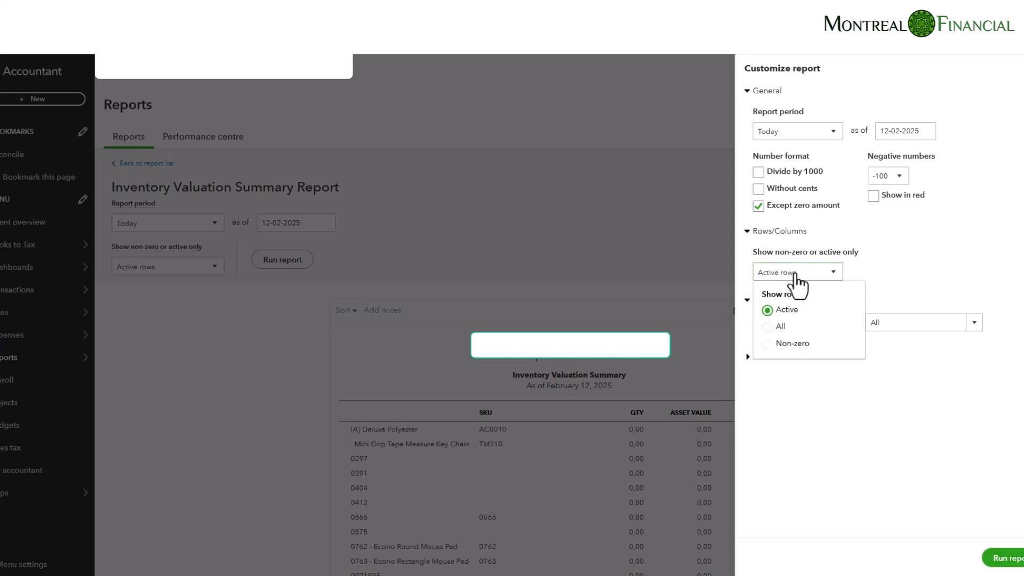
{"action": "left_click", "coordinate": [768, 344]}
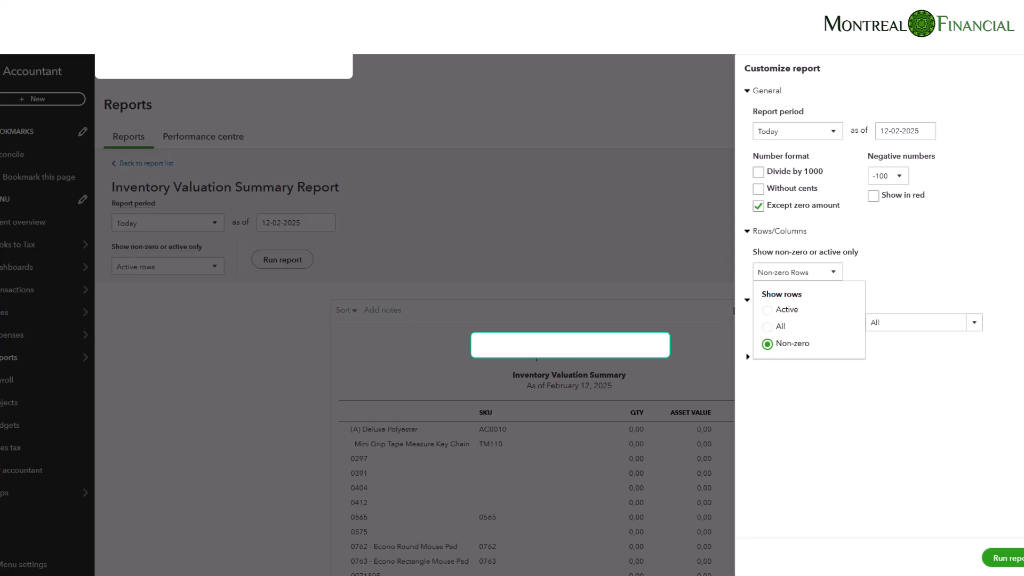
{"action": "left_click", "coordinate": [577, 276]}
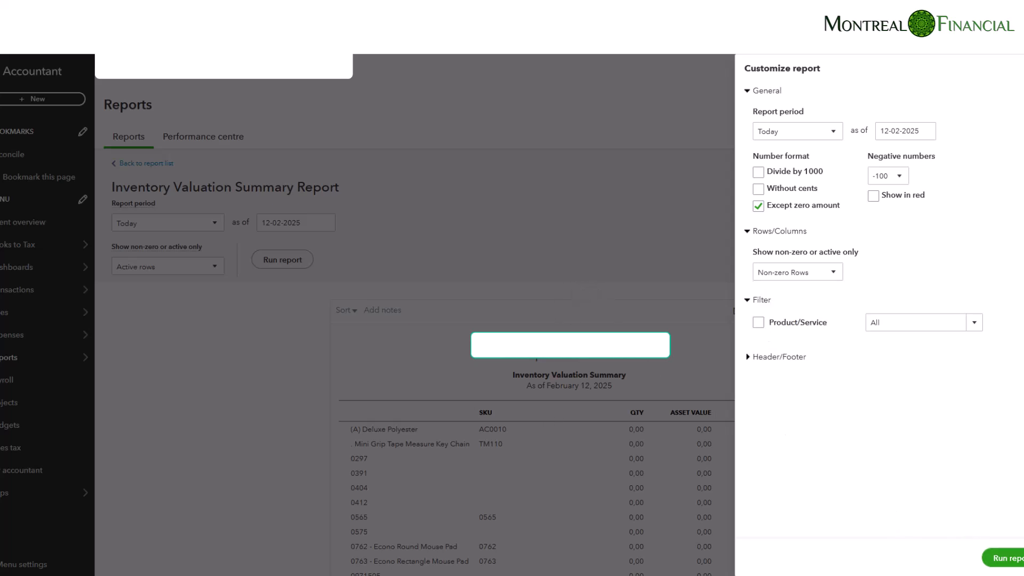
{"action": "left_click", "coordinate": [1002, 559]}
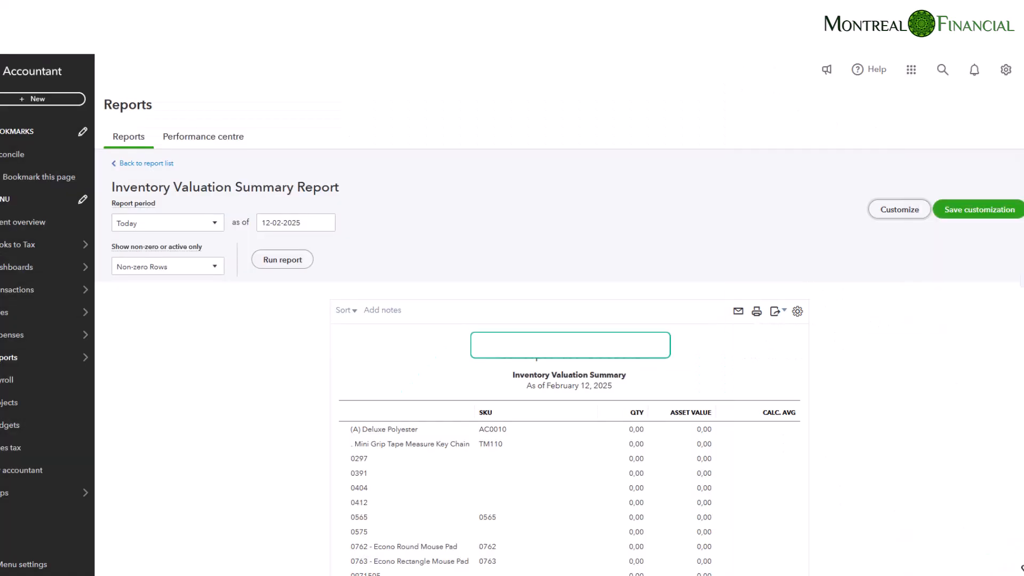
Step: Review the quantities and asset values of the products listed in the non-zero Inventory Valuation Summary
{"action": "scroll", "coordinate": [584, 280], "scroll_direction": "down", "scroll_amount": 3}
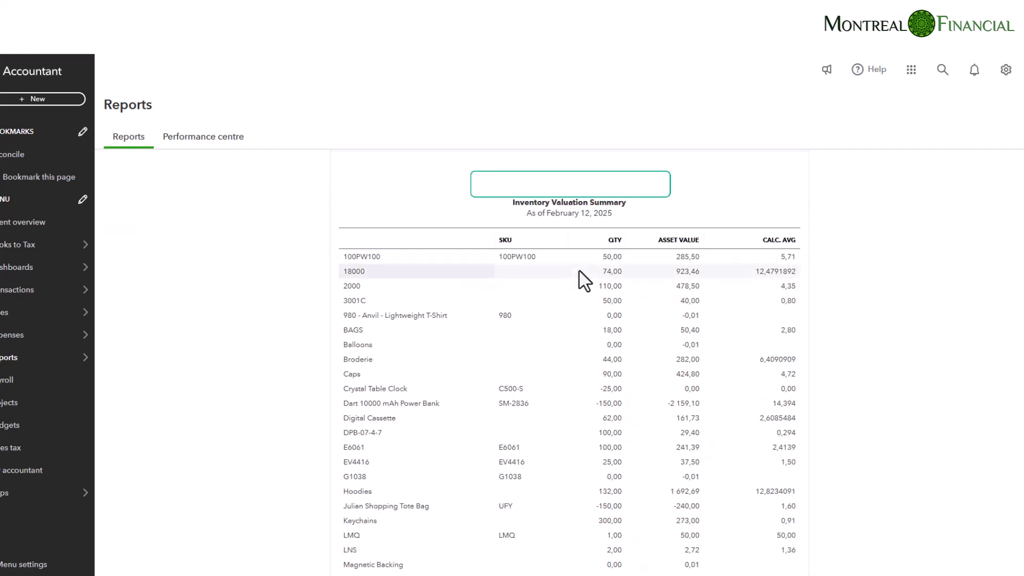
{"action": "scroll", "coordinate": [584, 279], "scroll_direction": "down", "scroll_amount": 7}
{"action": "scroll", "coordinate": [638, 318], "scroll_direction": "up", "scroll_amount": 5}
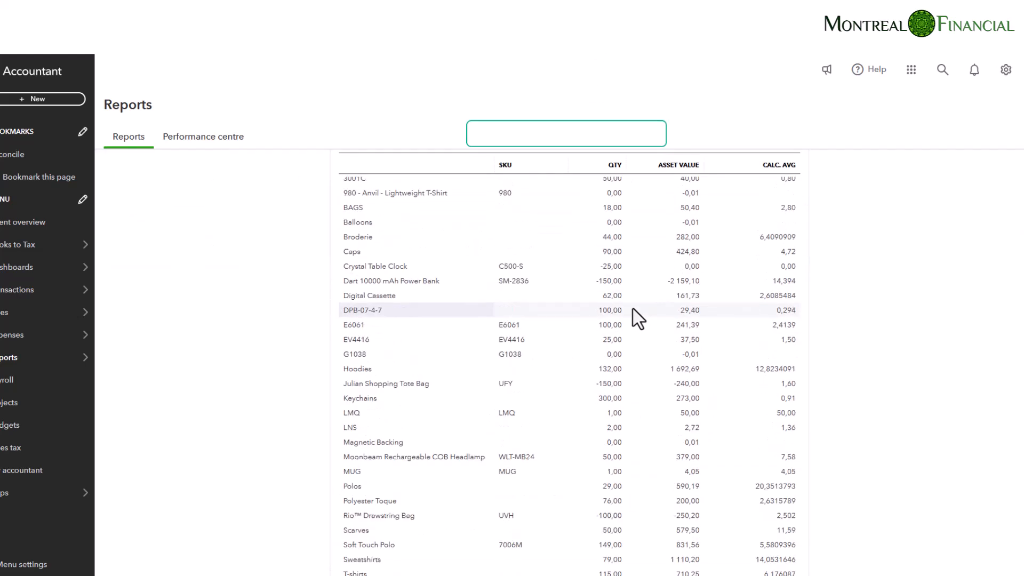
{"action": "scroll", "coordinate": [633, 309], "scroll_direction": "up", "scroll_amount": 5}
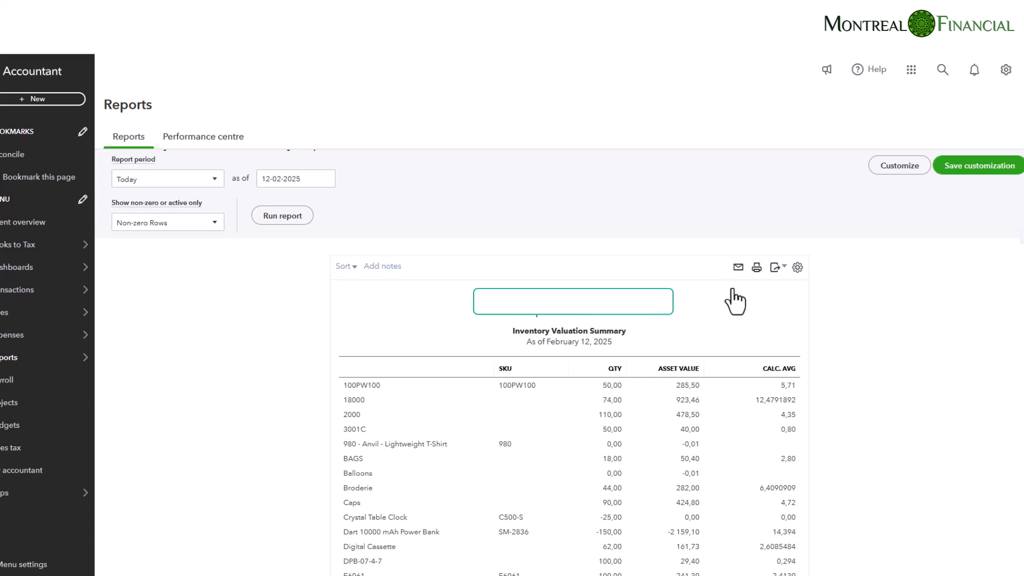